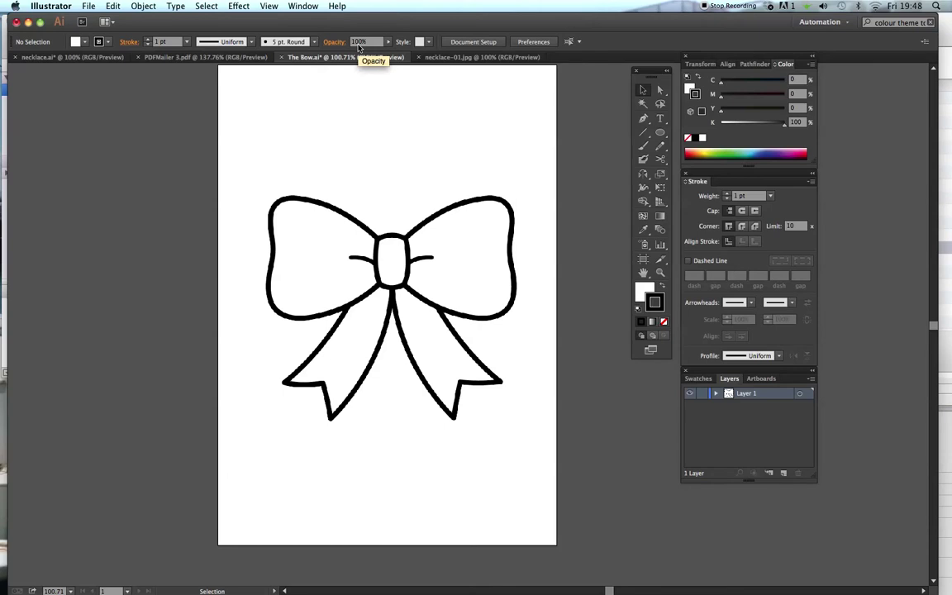
- Turn on the rulers around The Bow.ai document window
key(super+r)
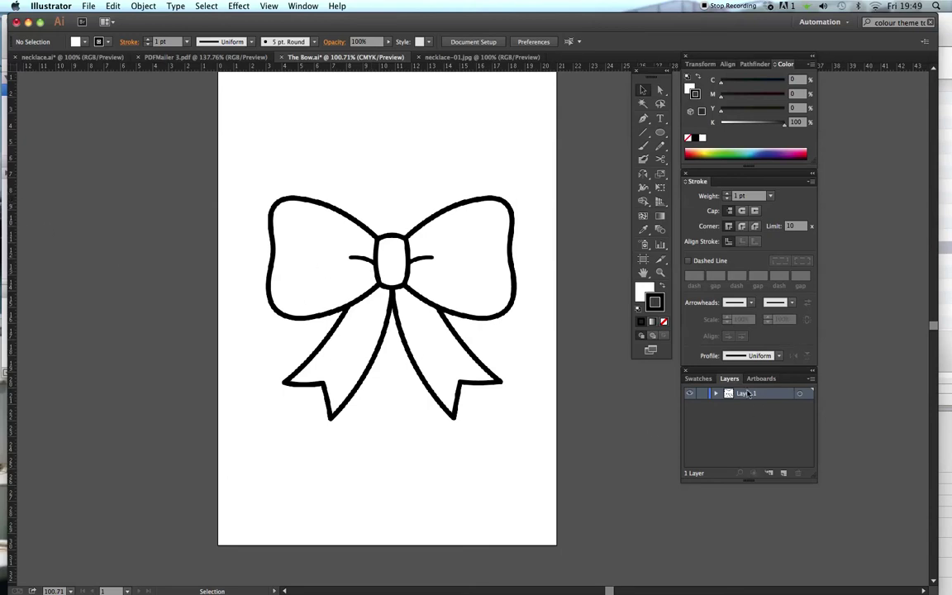
- Lock Layer 1, then create a new layer named 'my version' above it
click(702, 394)
click(810, 380)
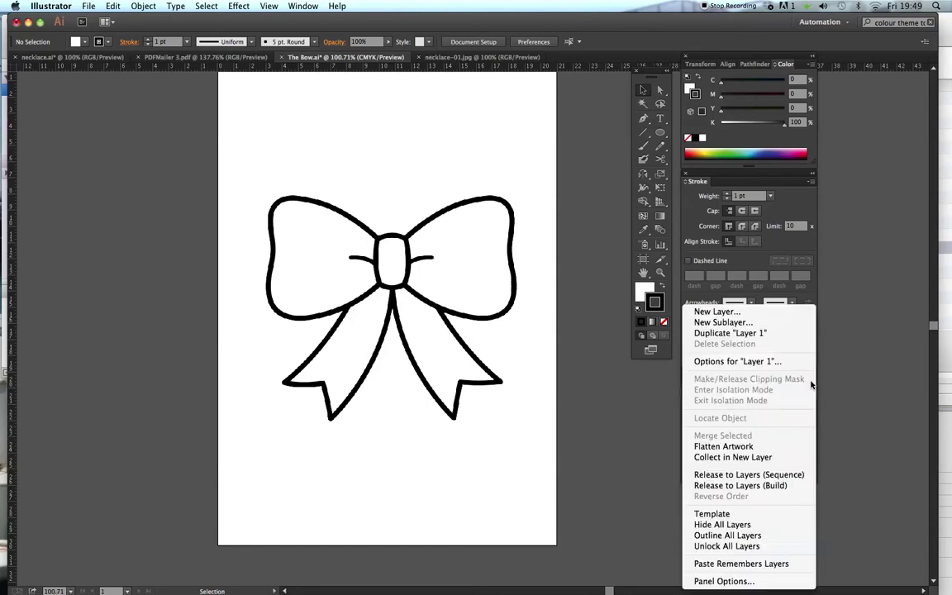
click(799, 314)
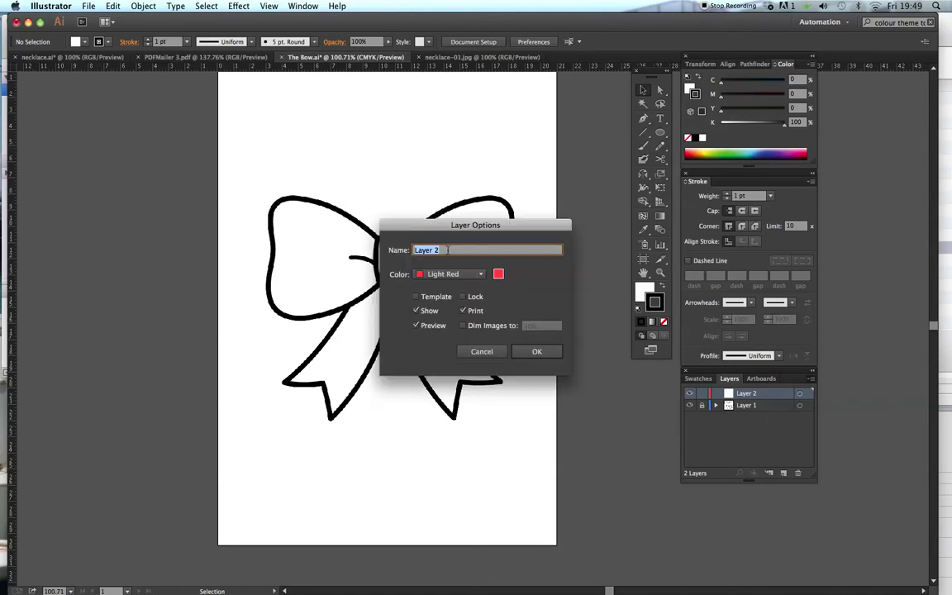
text(my version)
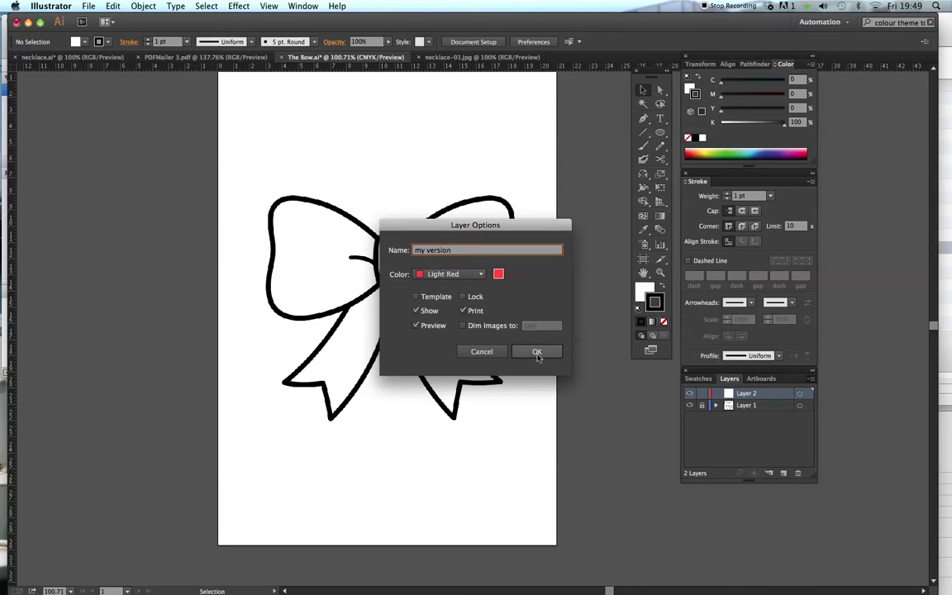
click(537, 352)
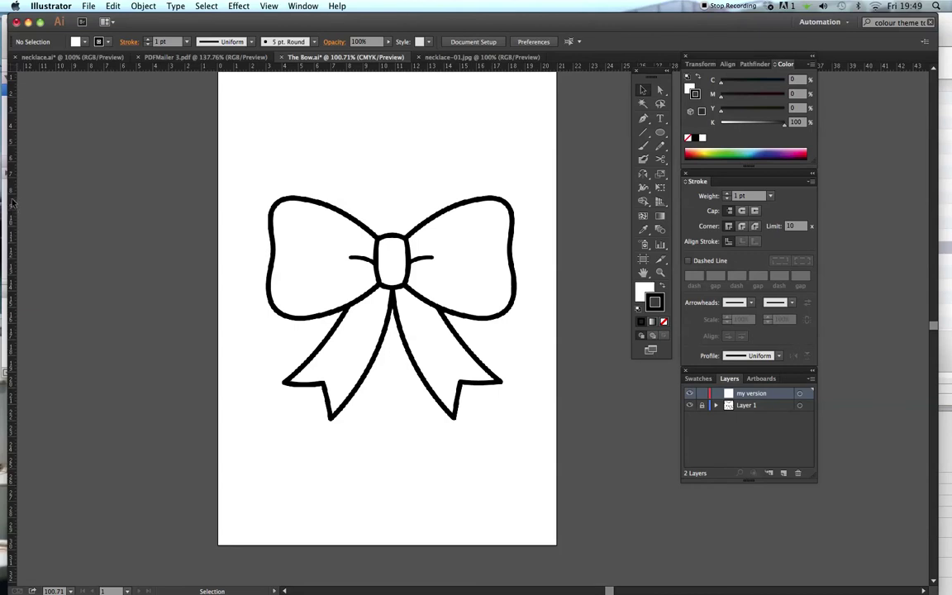
- Drag a vertical guide to X 10.8138 cm through the knot's centre, zooming in to fine-tune it
drag(12, 203, 21, 204)
drag(221, 219, 394, 215)
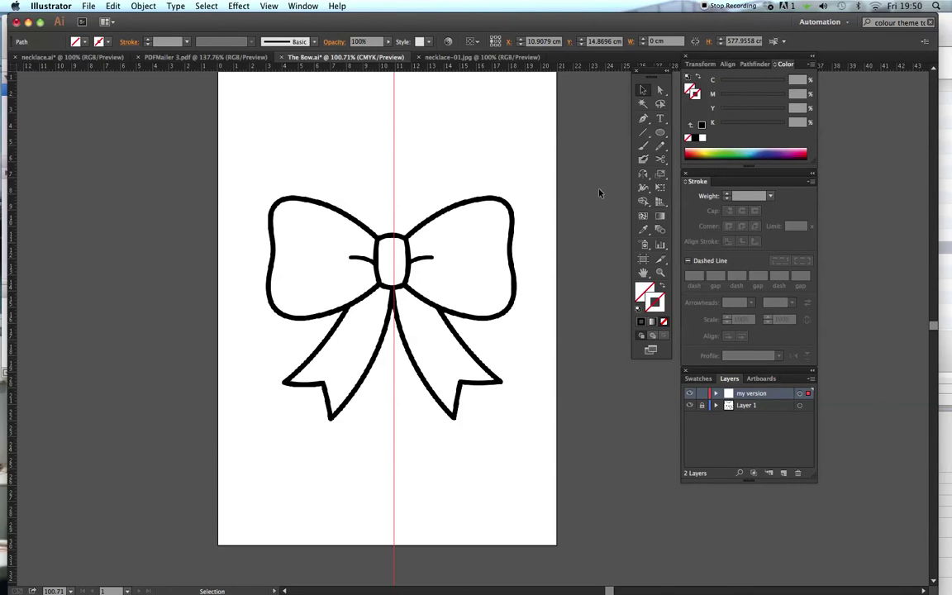
key(super+equal)
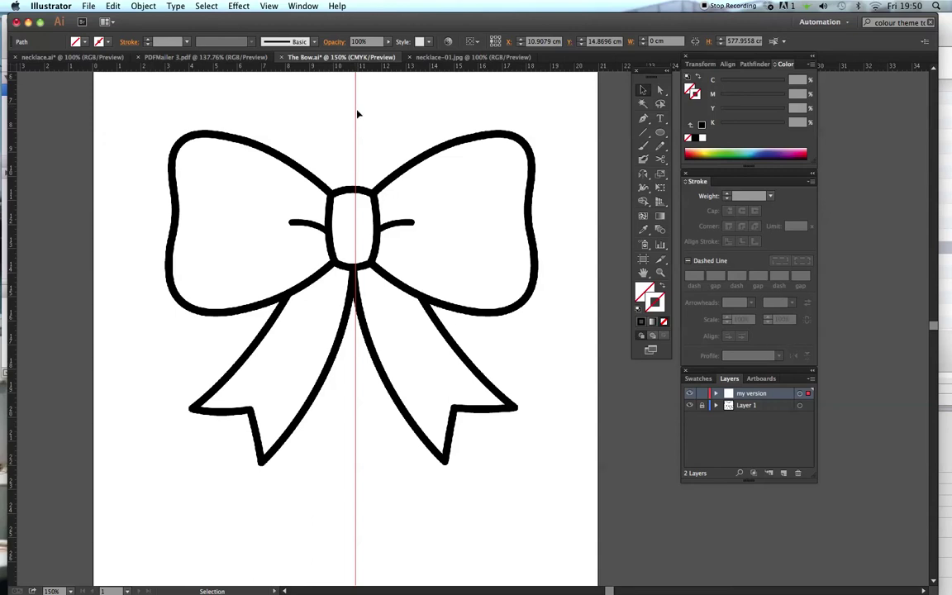
drag(356, 113, 353, 117)
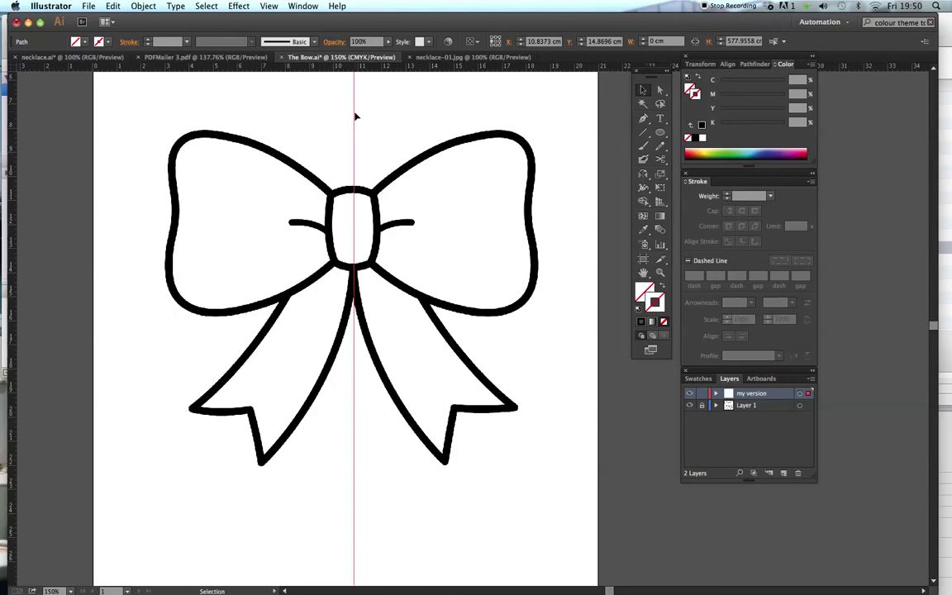
click(355, 116)
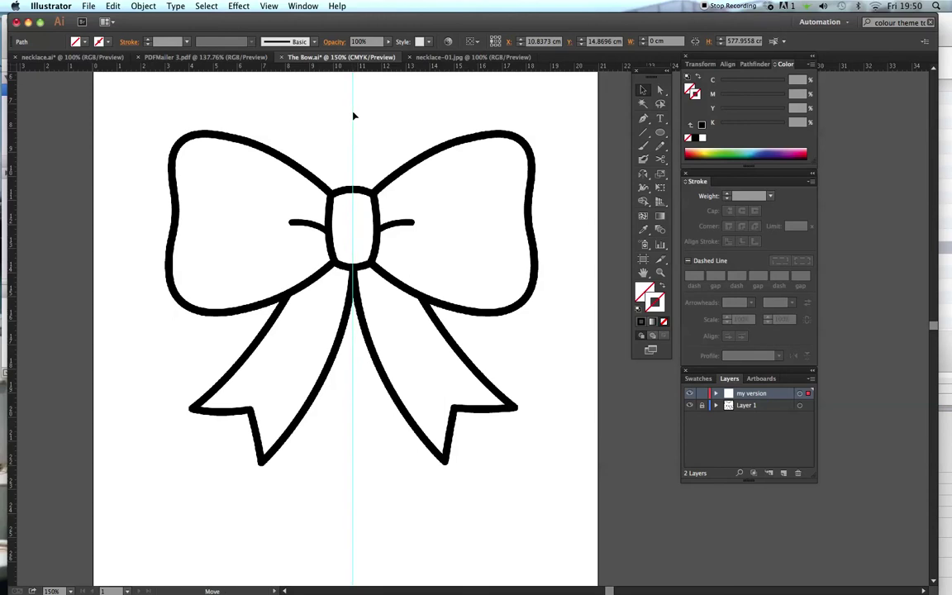
drag(354, 116, 356, 297)
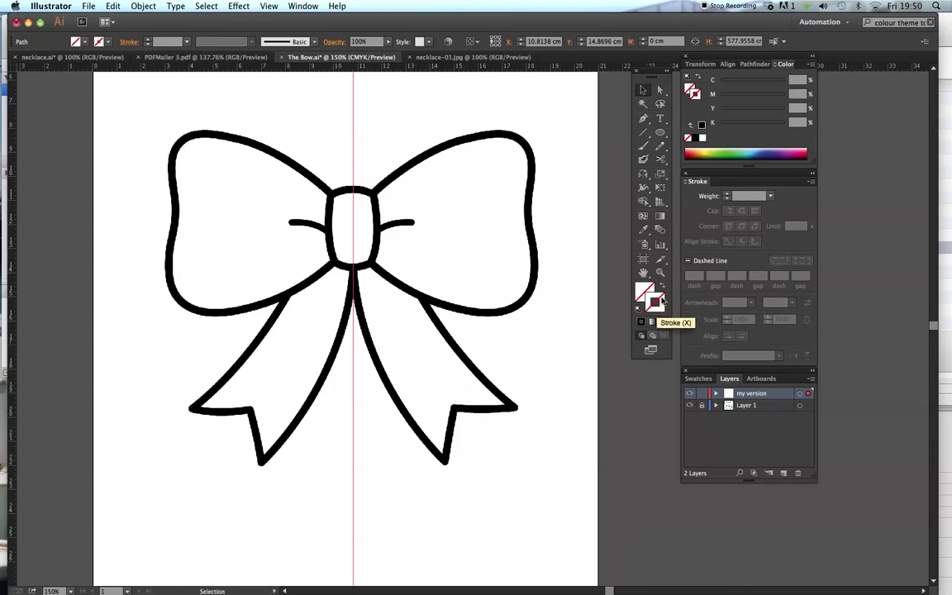
- Choose bright yellow F3FF00 in the Color Picker as the stroke colour
double_click(661, 303)
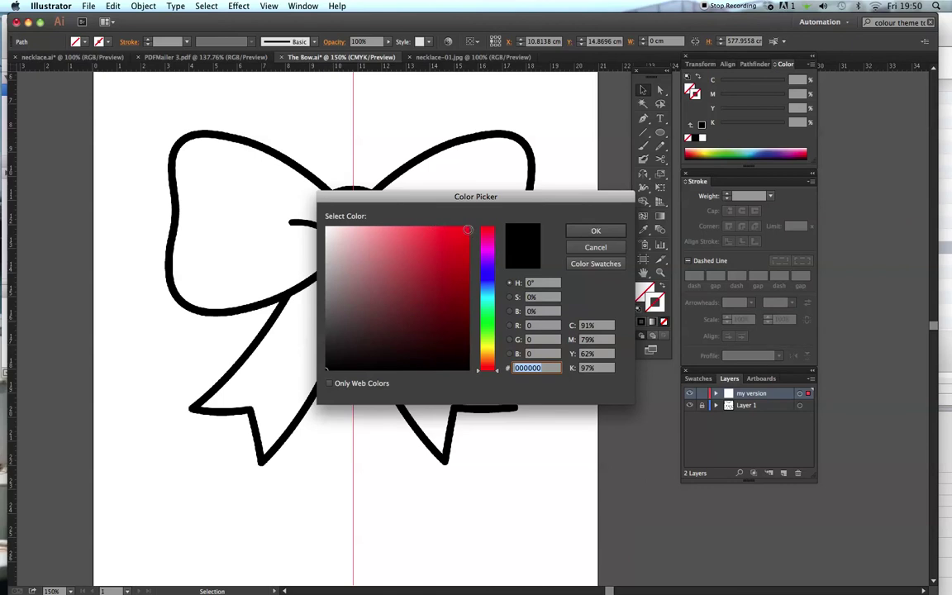
click(488, 343)
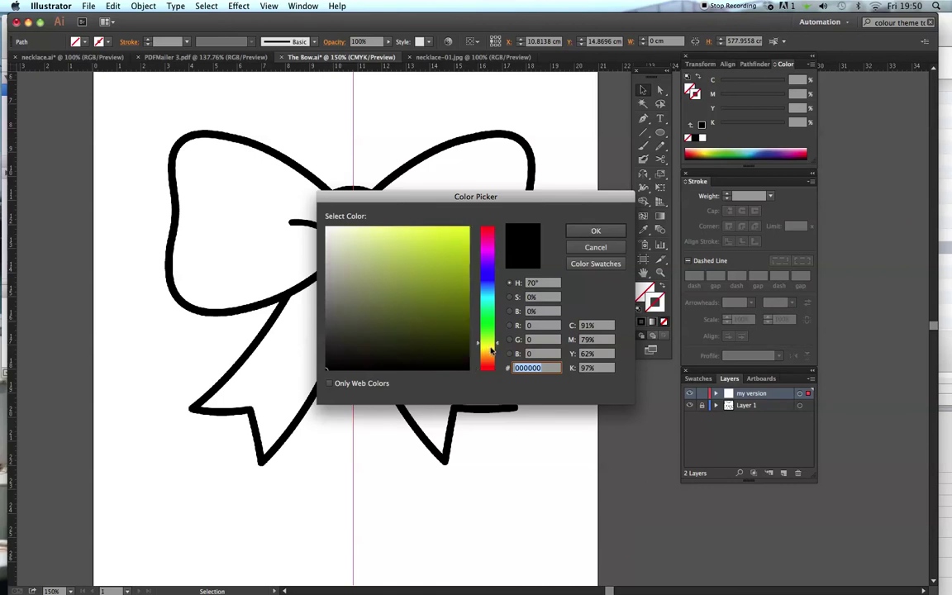
click(467, 228)
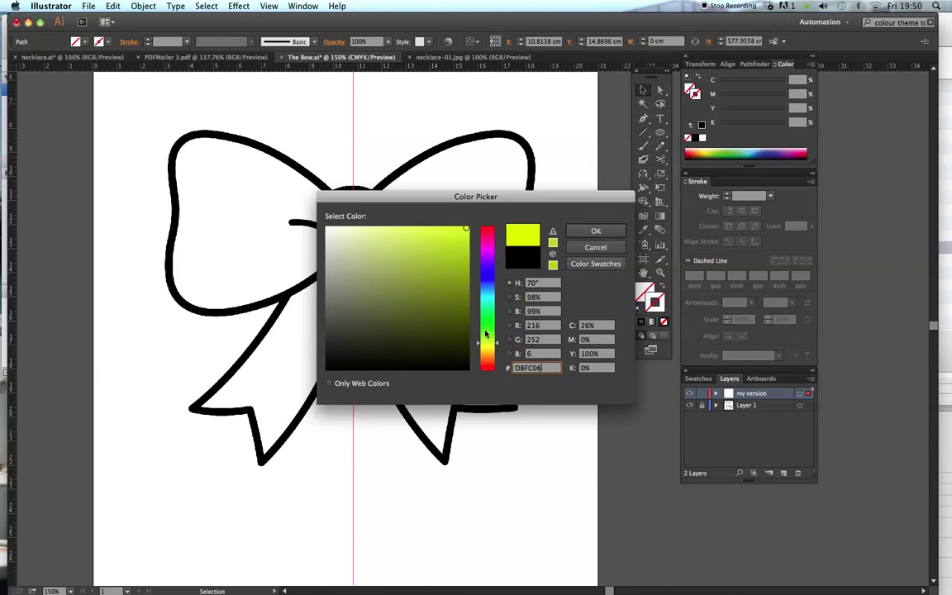
mouse_move(486, 333)
mouse_down()
mouse_move(488, 313)
mouse_move(497, 313)
mouse_move(497, 356)
mouse_move(493, 234)
mouse_move(491, 344)
mouse_up()
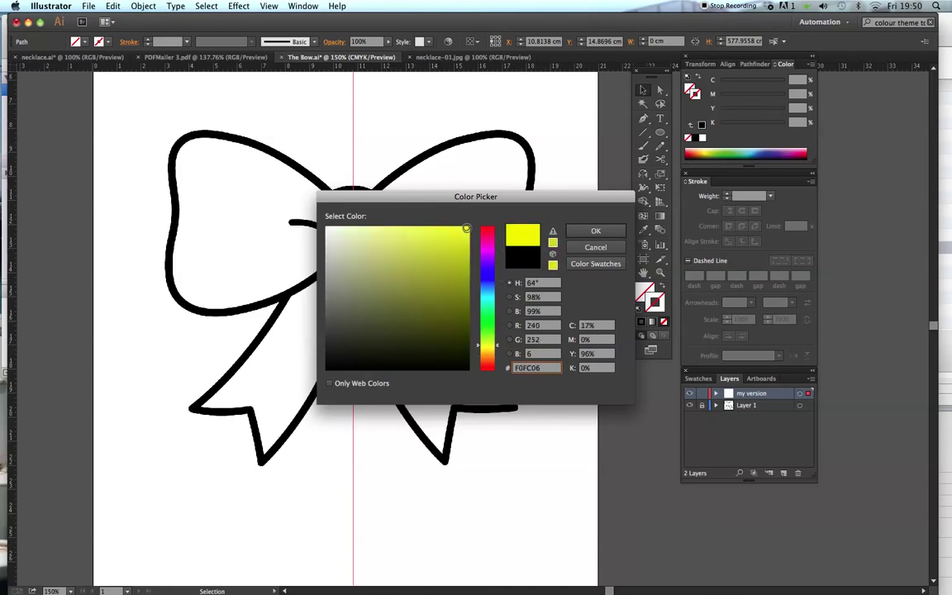
drag(467, 228, 470, 226)
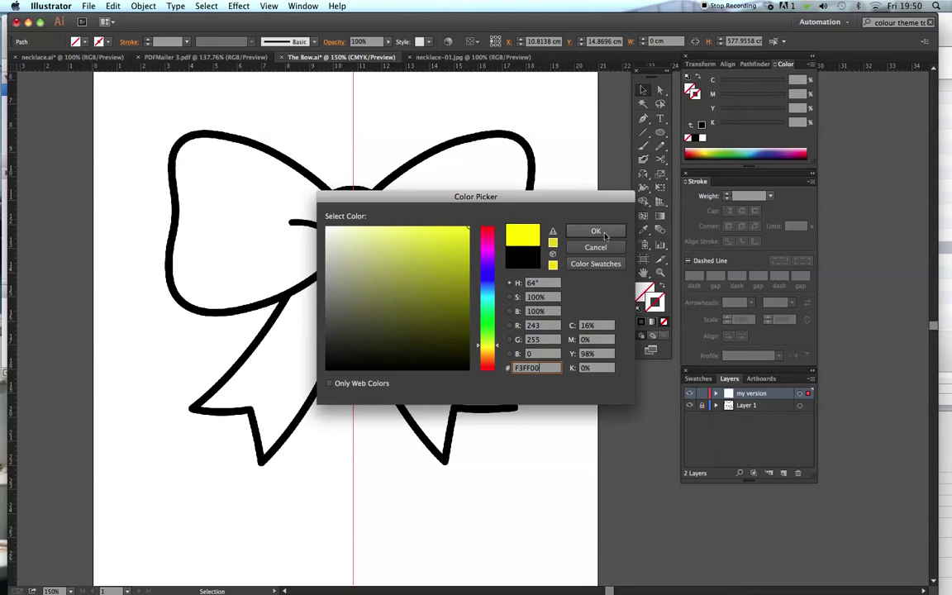
click(596, 232)
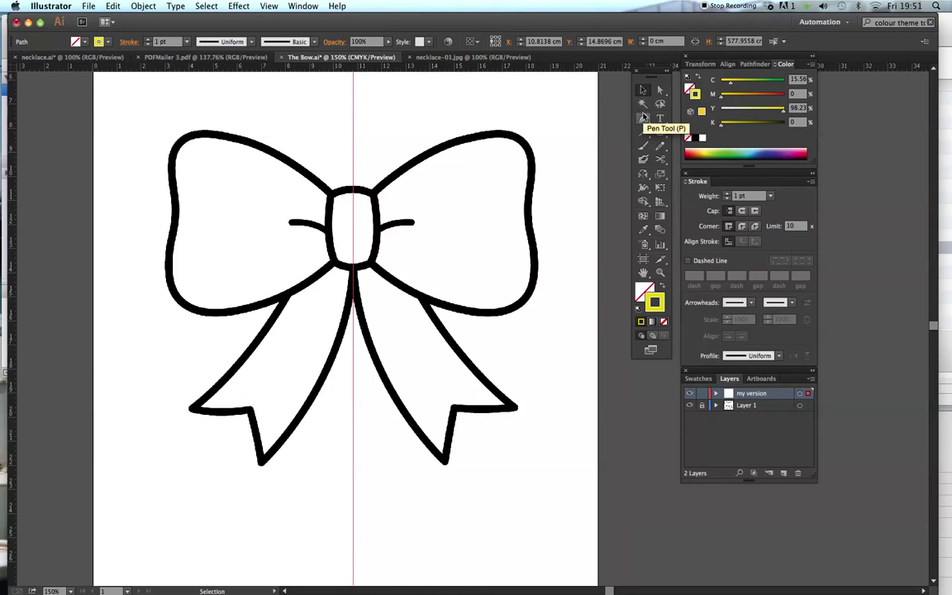
- Select the Pen tool, zoom to 200% on the knot, and pan to show the left loop
click(643, 120)
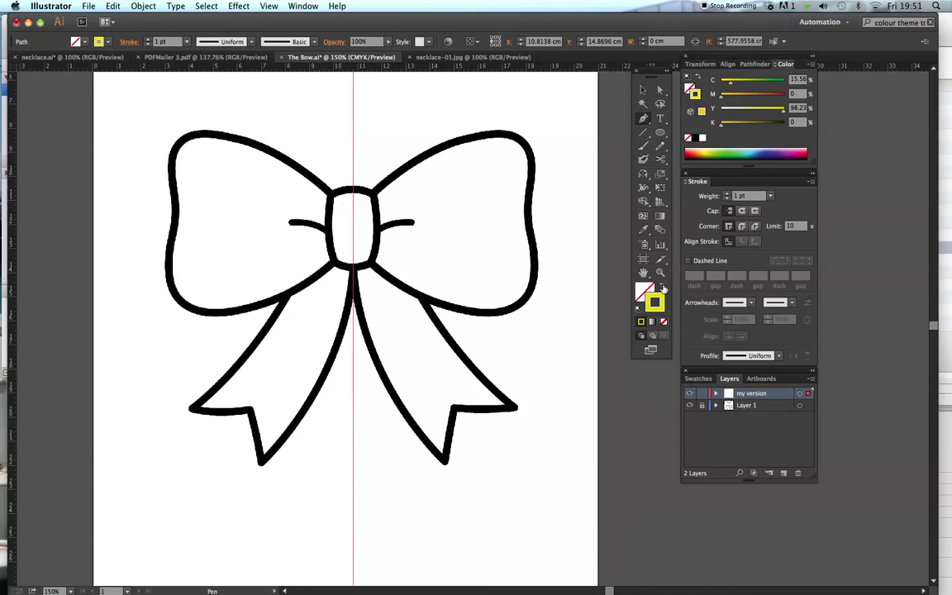
click(660, 275)
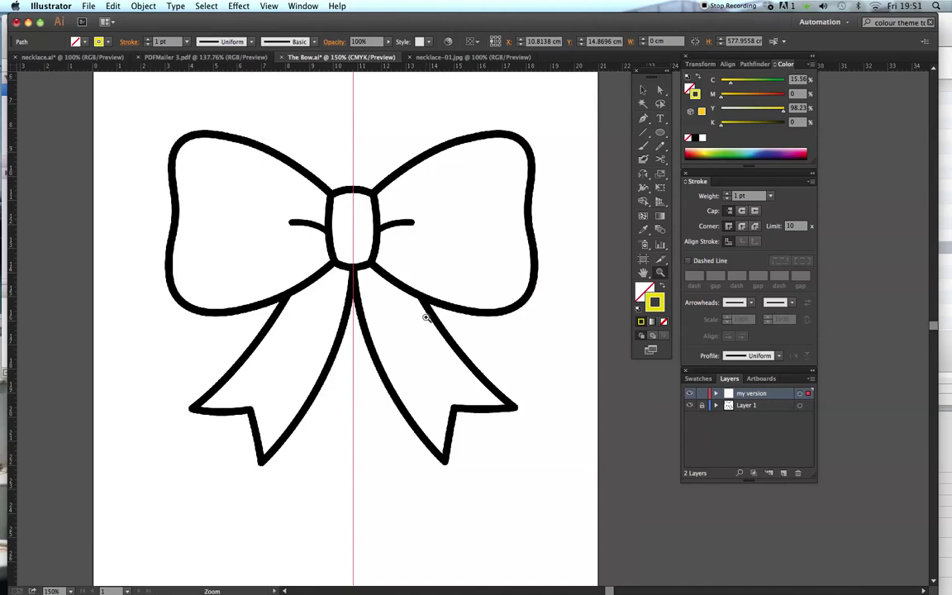
click(346, 207)
key(space)
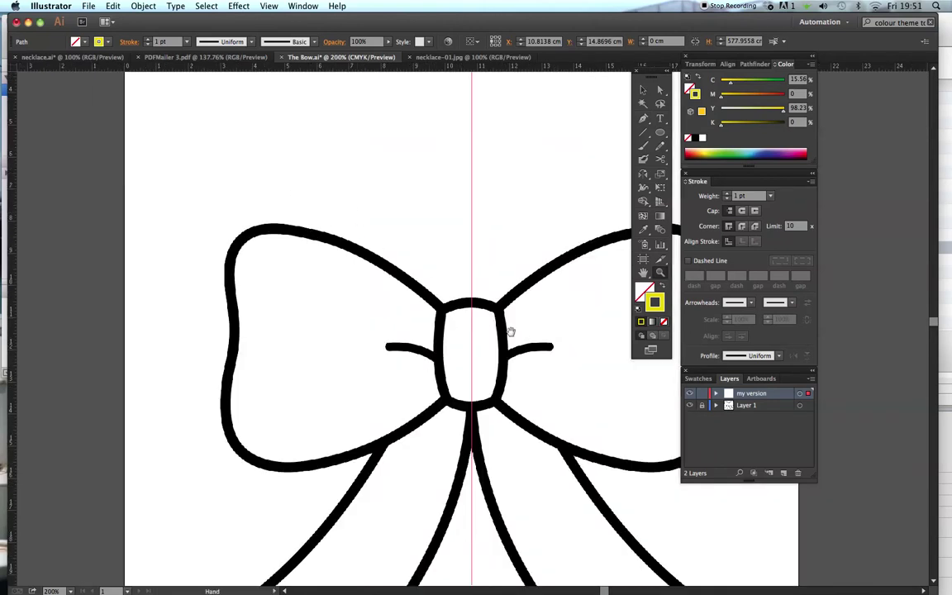
drag(510, 332, 436, 270)
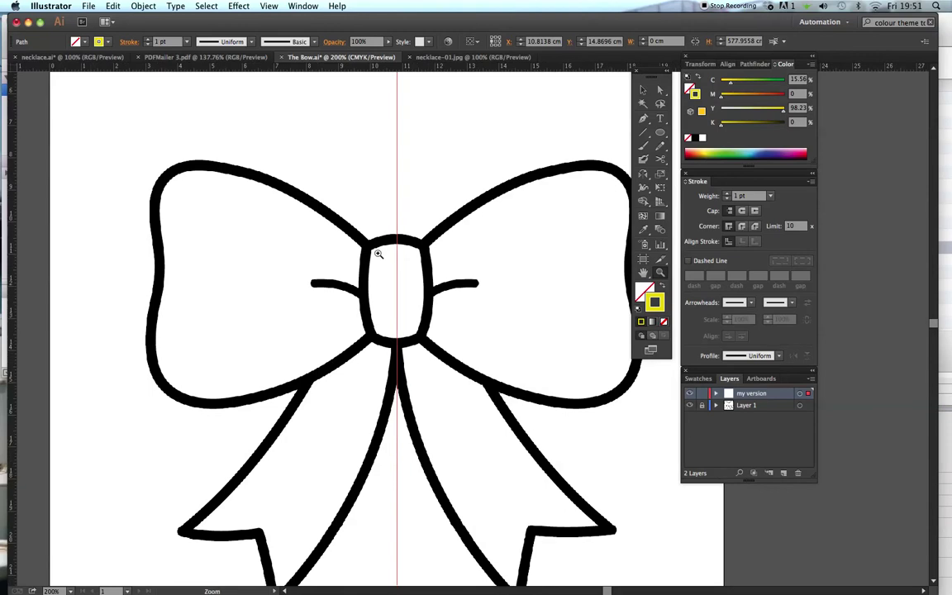
key(p)
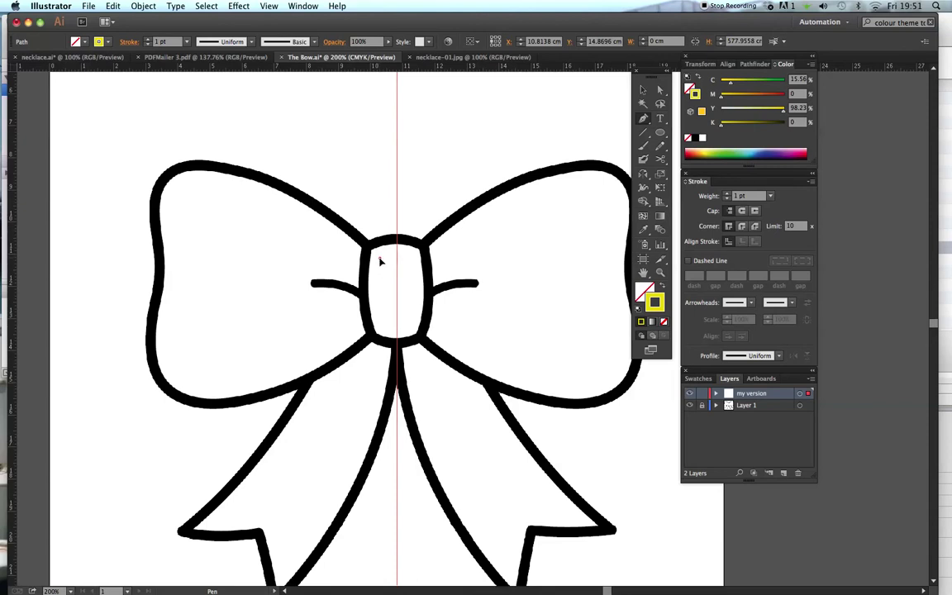
- Trace the left loop from the knot's upper-left corner around its top, left edge and bottom, closing at the start
click(379, 259)
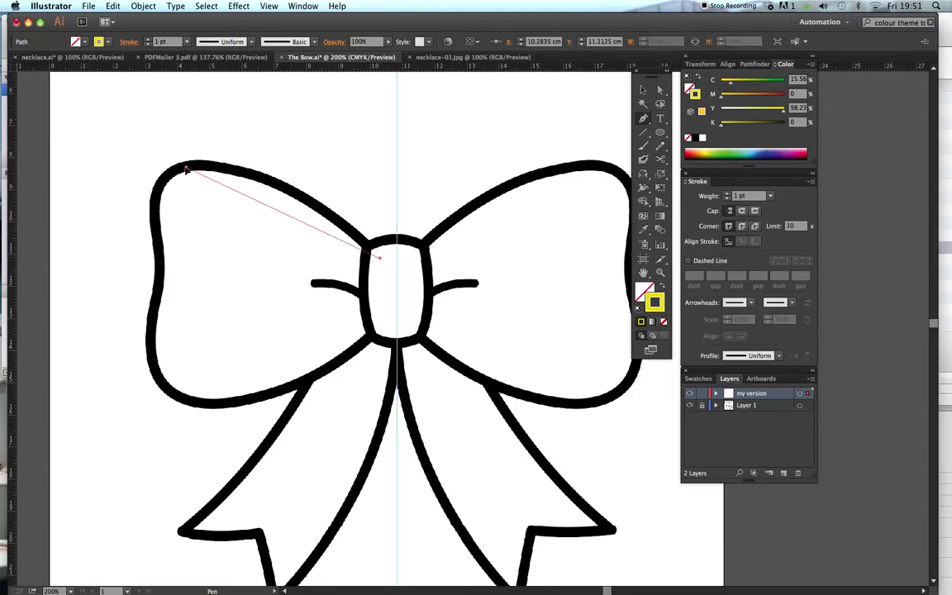
drag(185, 169, 86, 182)
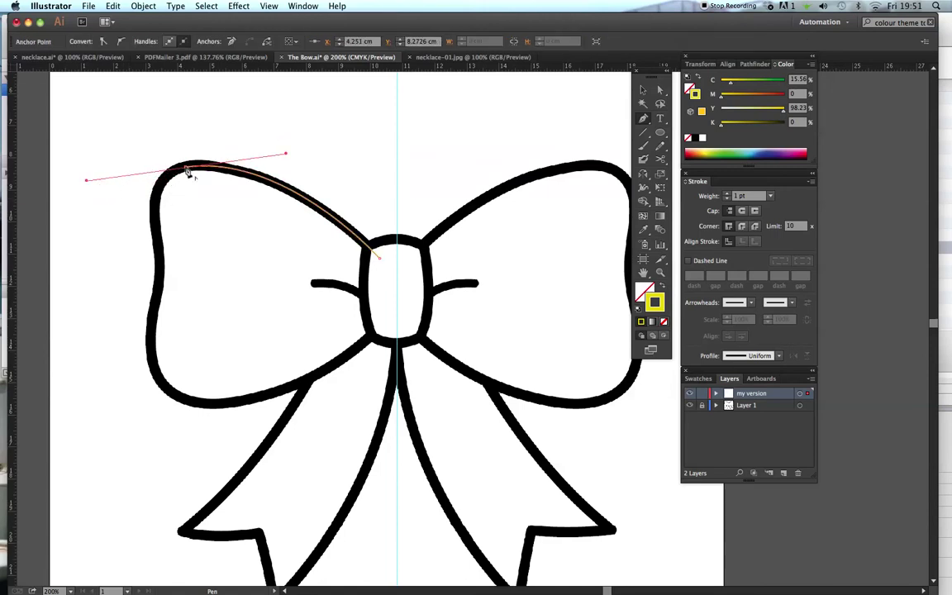
click(187, 170)
drag(157, 234, 170, 295)
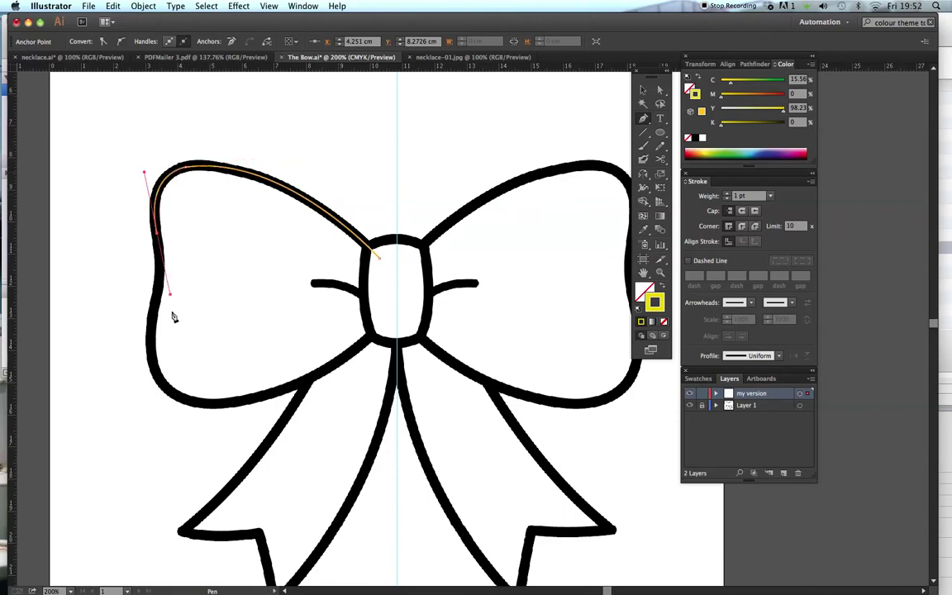
click(160, 238)
drag(154, 316, 141, 358)
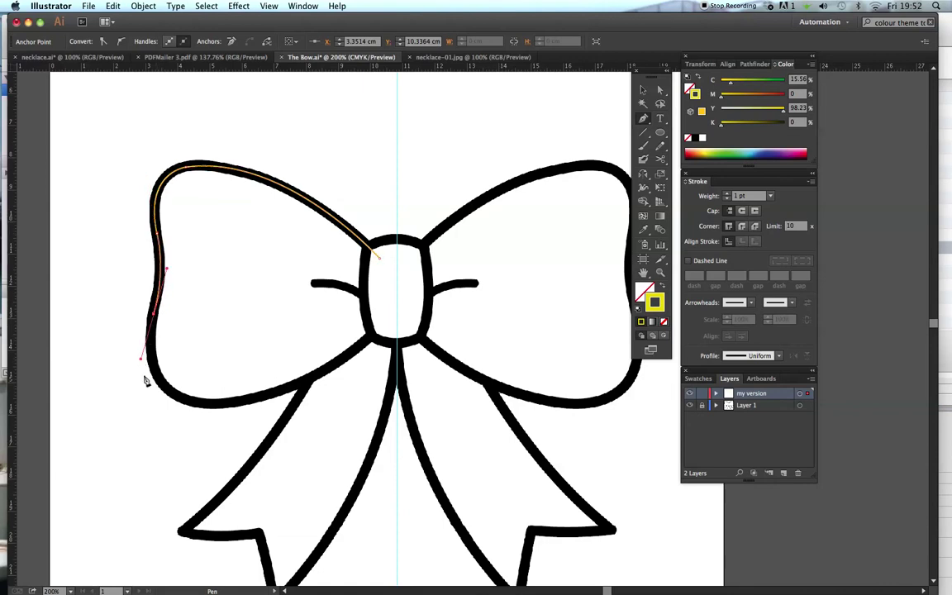
click(156, 320)
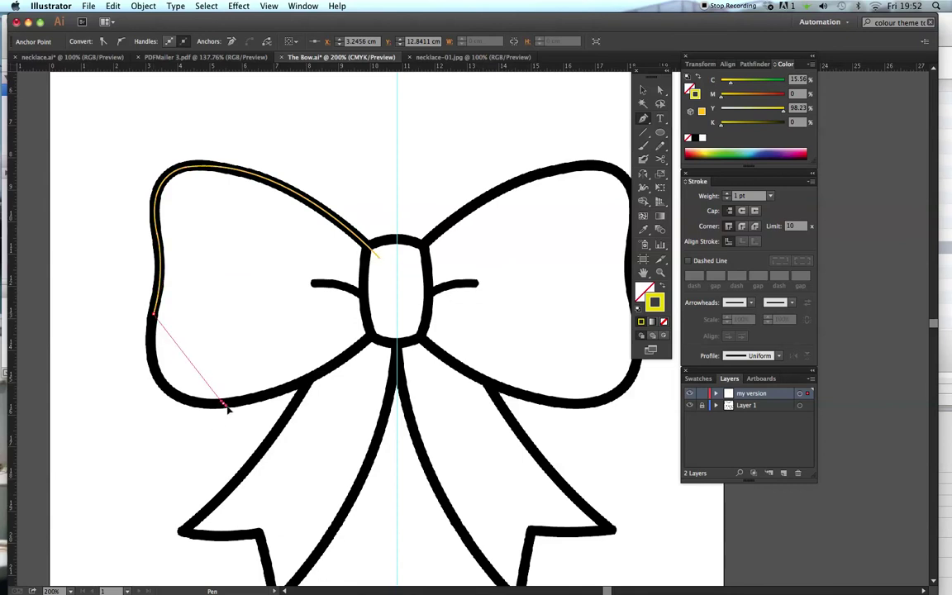
drag(223, 403, 318, 388)
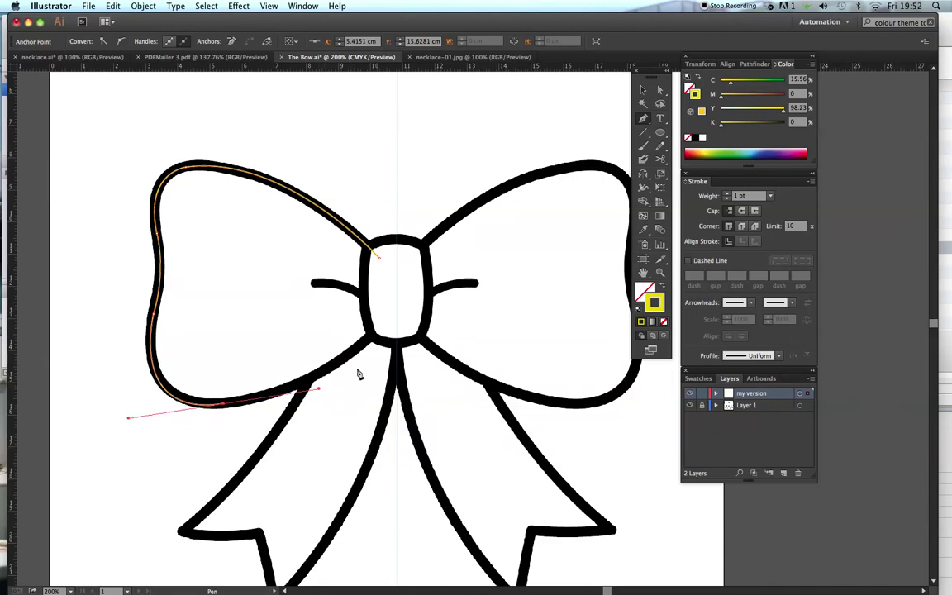
click(382, 325)
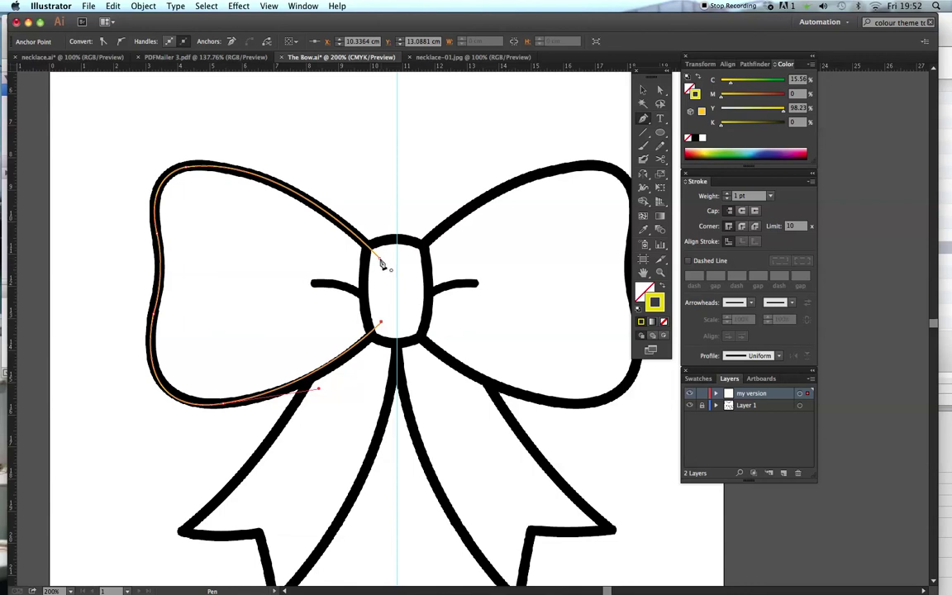
click(381, 260)
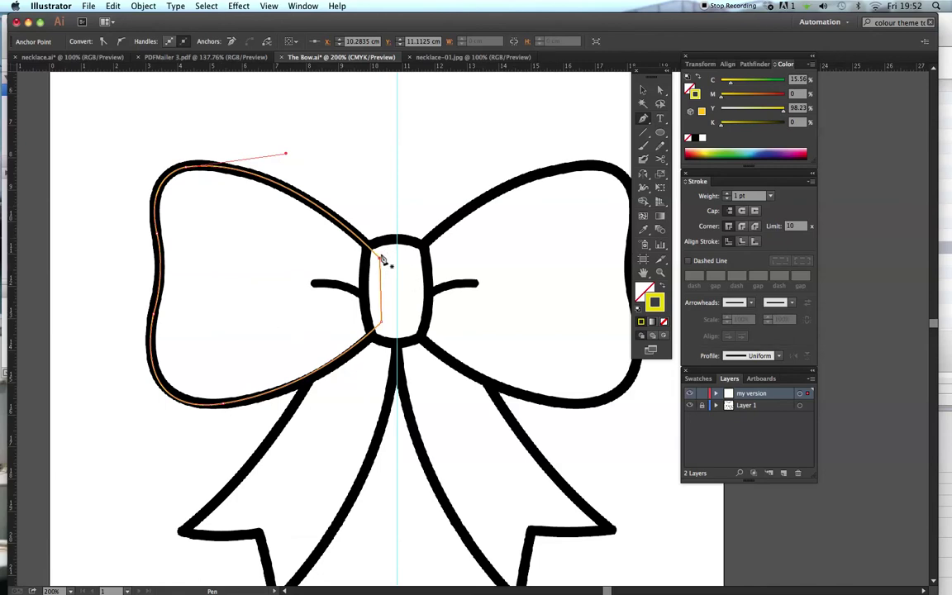
click(380, 258)
- Outline the left ribbon tail from beside the knot to its notched tip and back, curving the closing edge
key(space)
drag(413, 345, 402, 254)
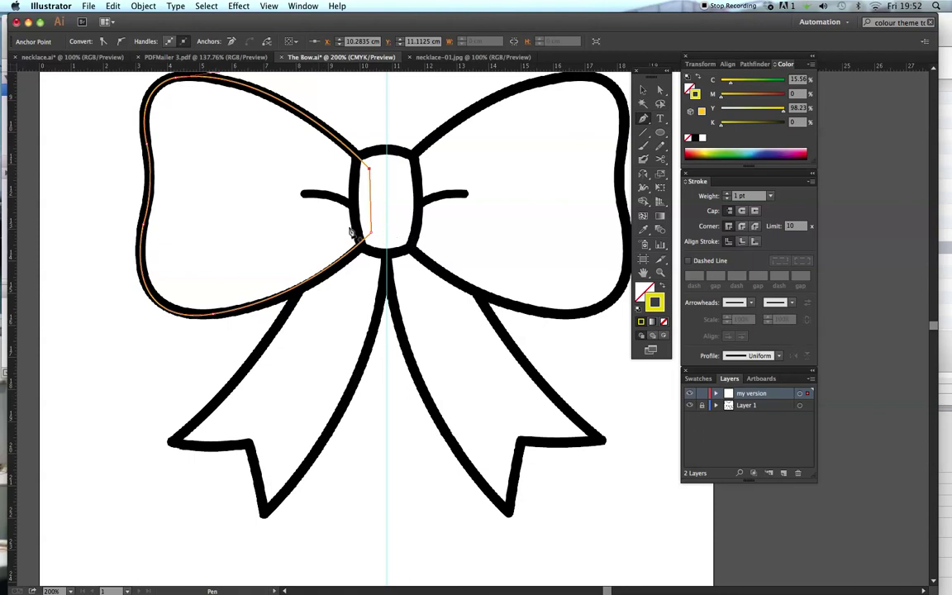
click(316, 224)
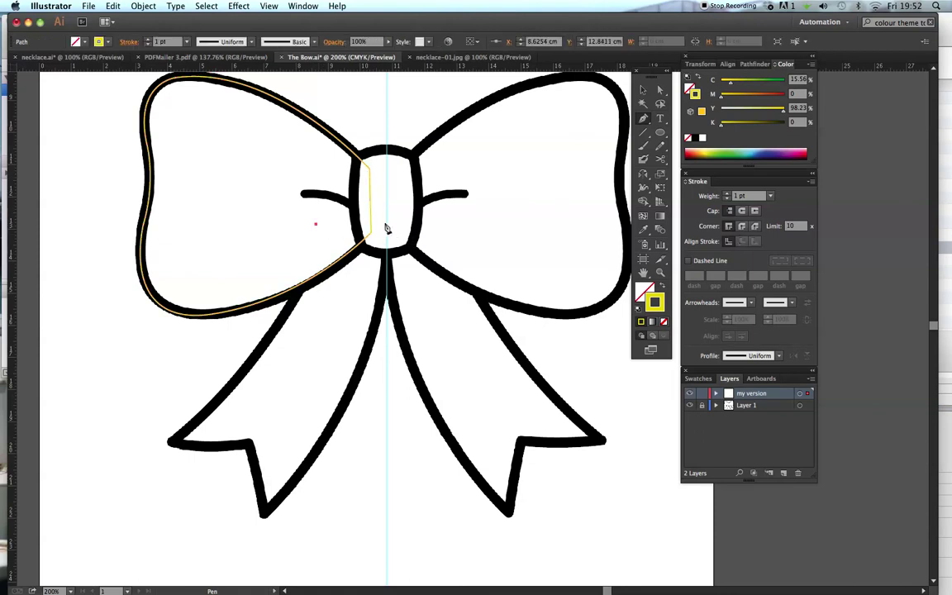
click(384, 224)
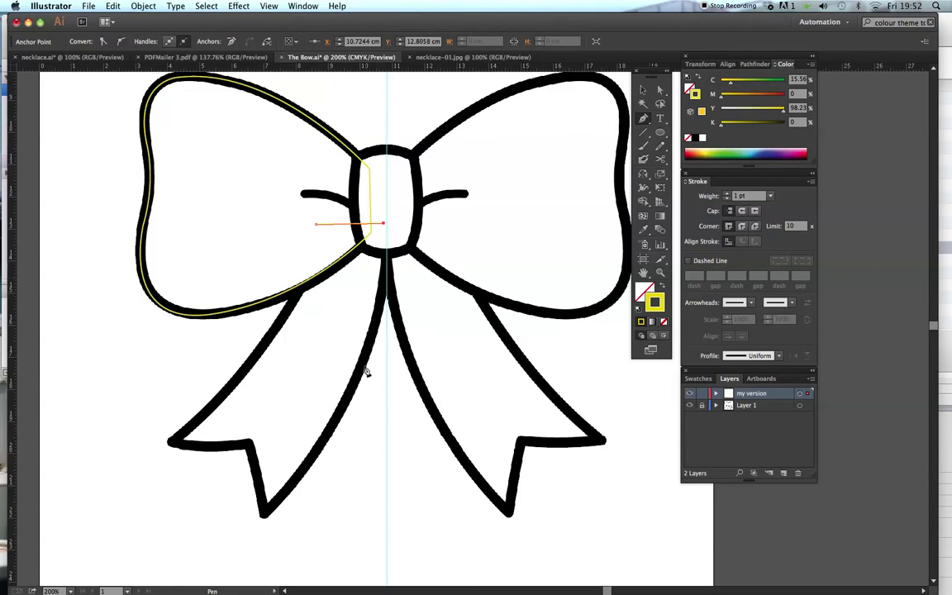
drag(361, 374, 323, 455)
click(265, 518)
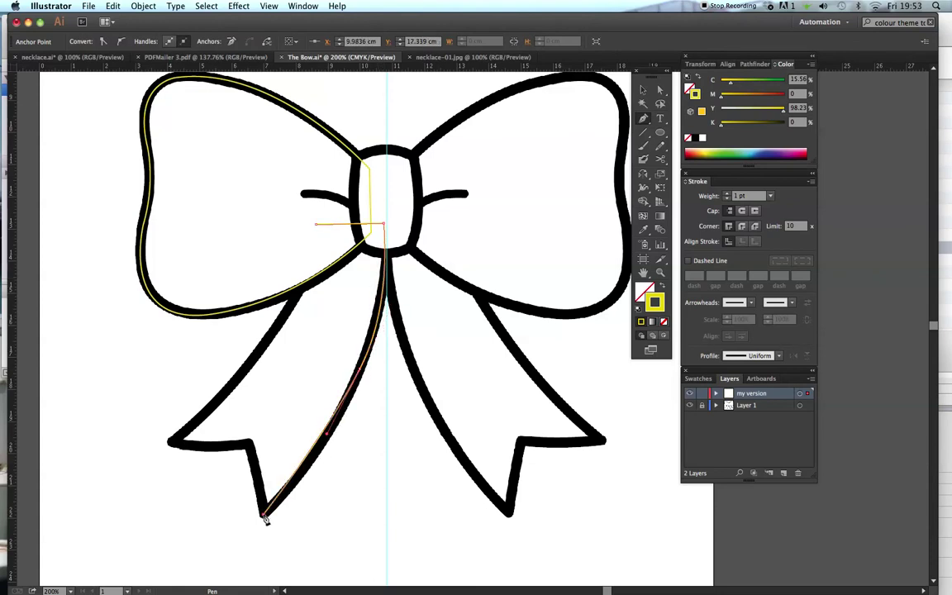
click(251, 445)
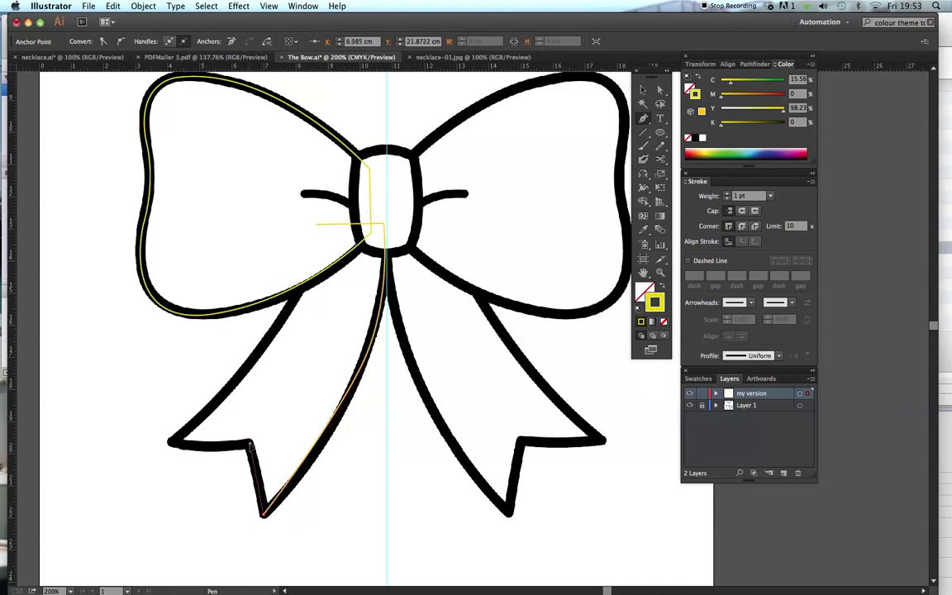
click(170, 443)
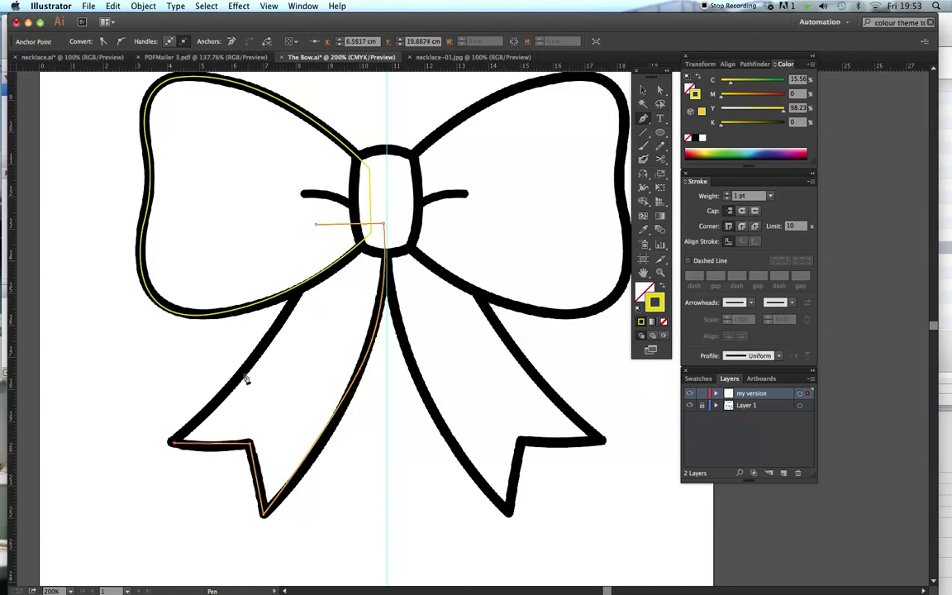
click(318, 227)
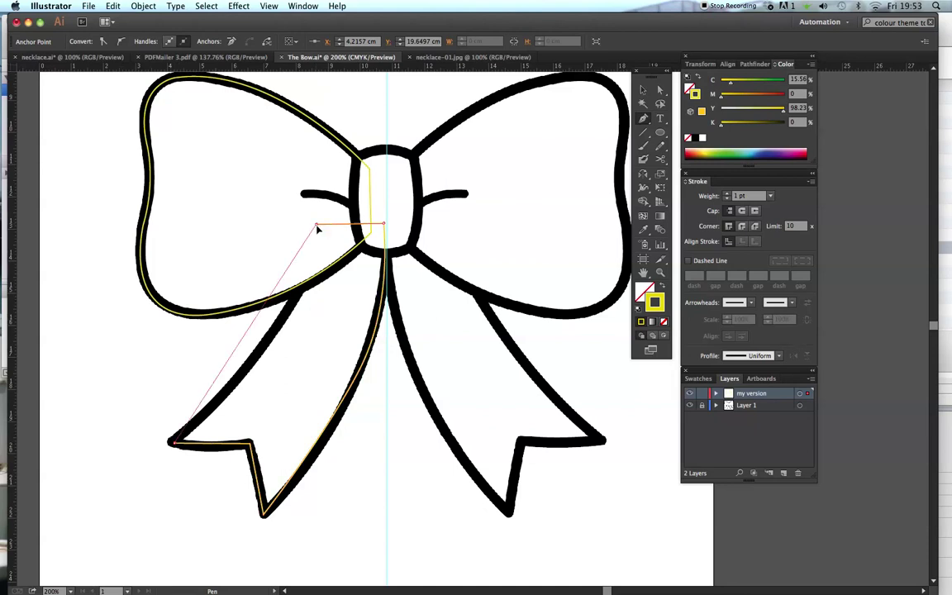
drag(317, 225, 312, 147)
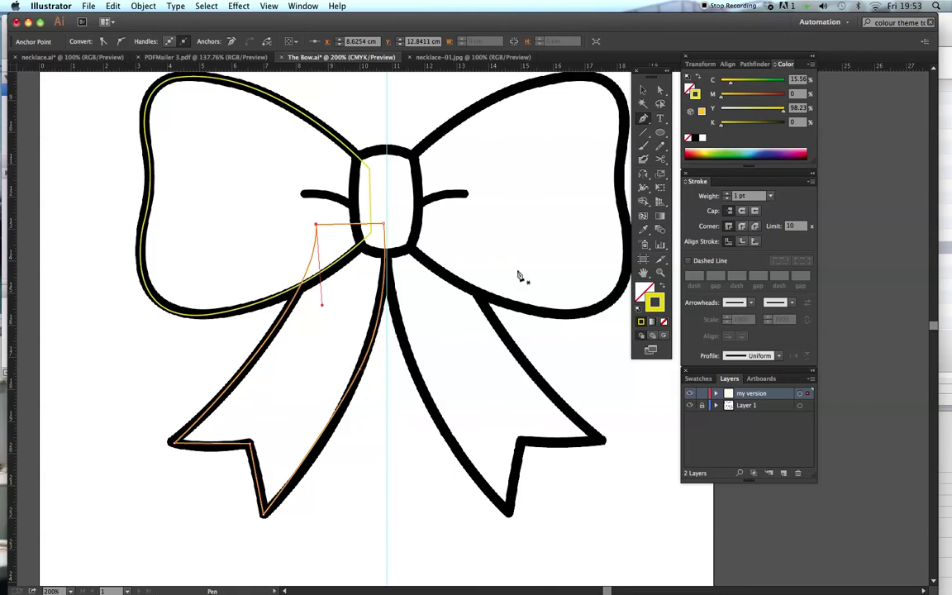
- Use Direct Selection to remove a stray handle and fit the tail's inner curve onto the ribbon edge
click(661, 91)
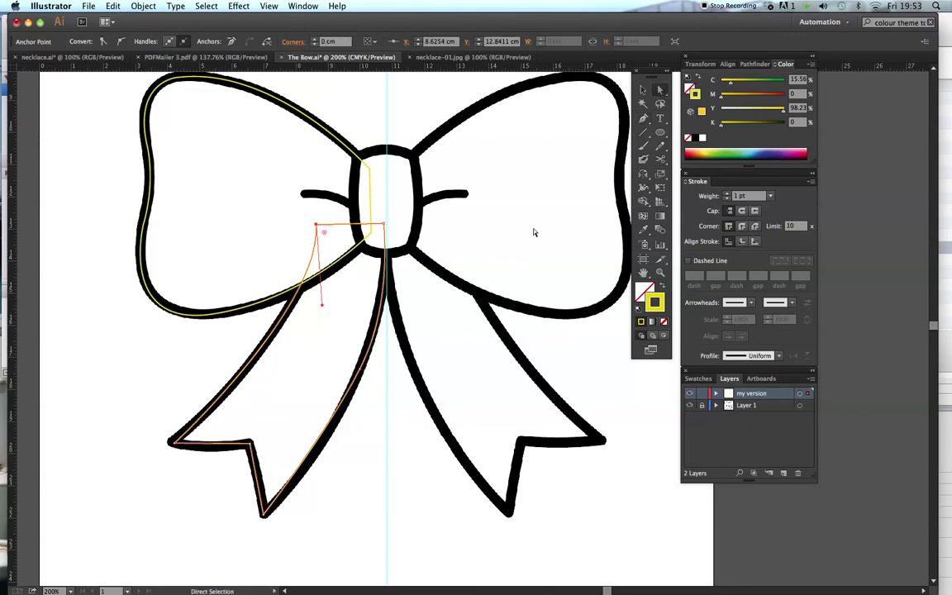
click(362, 373)
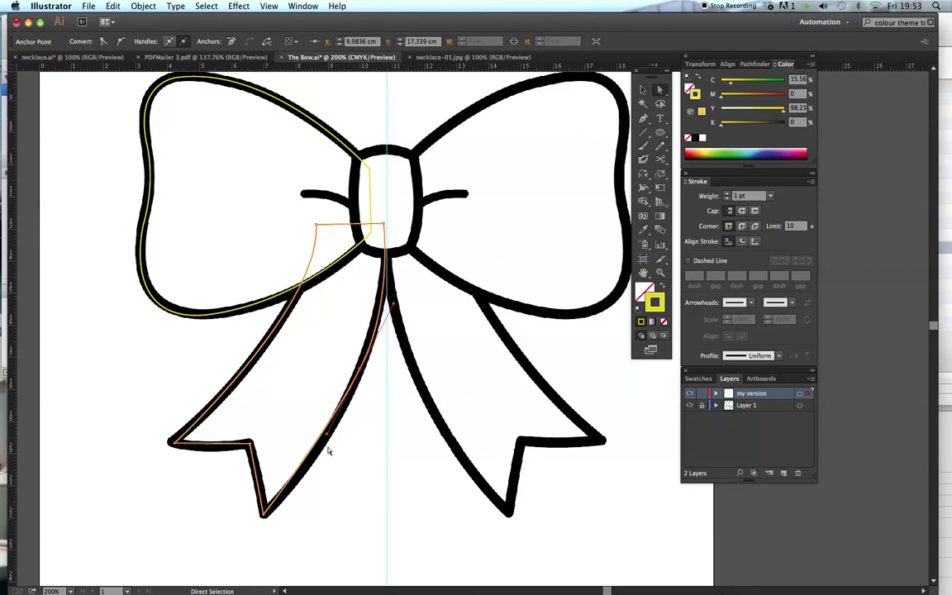
drag(327, 438, 331, 452)
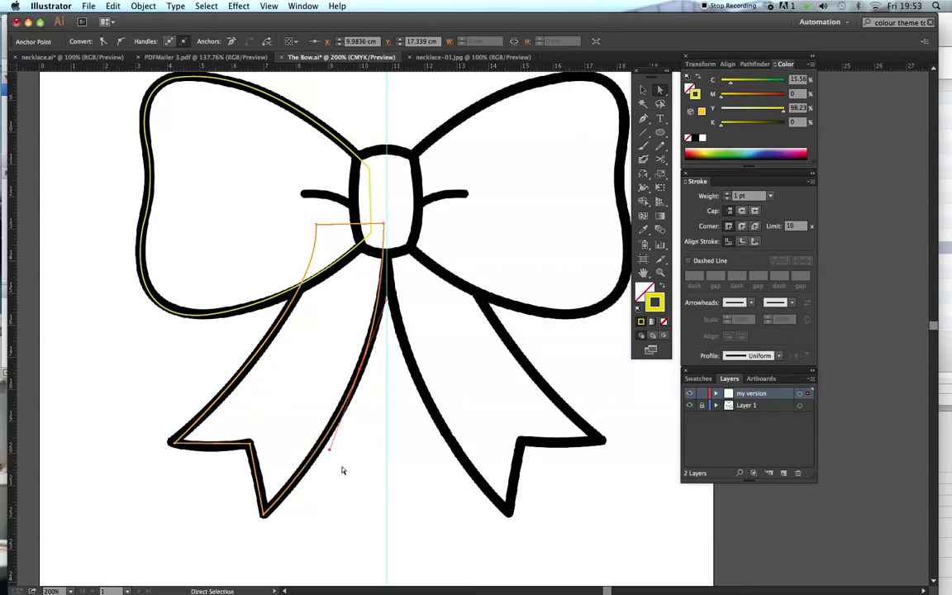
click(386, 227)
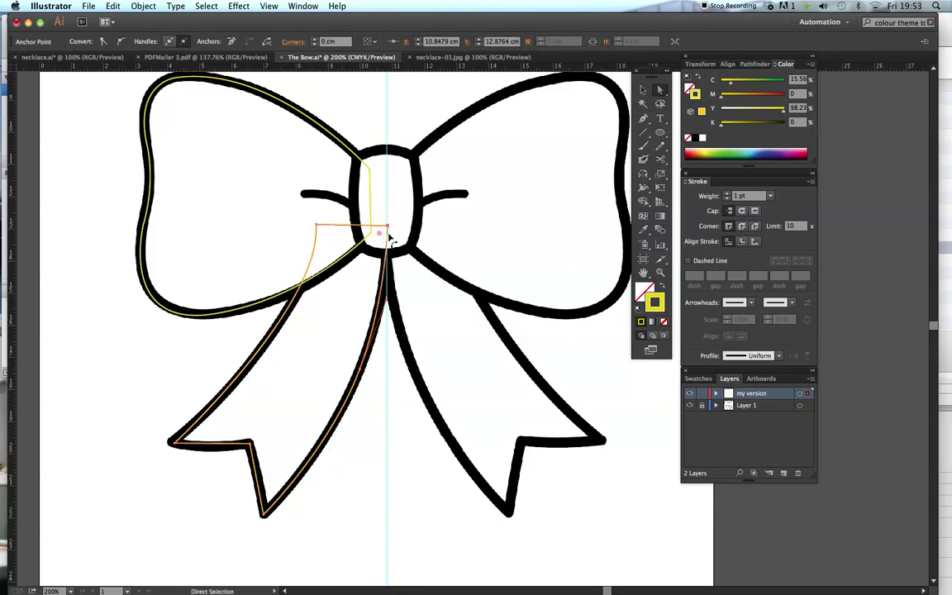
click(378, 392)
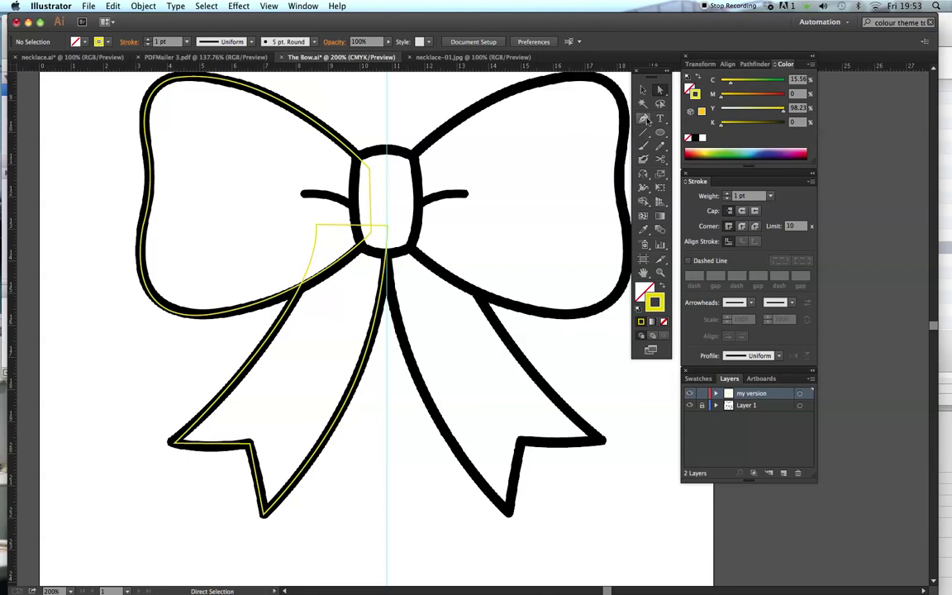
- Select the Pen tool, zoom to 300% on the knot, and pan to centre it
click(644, 119)
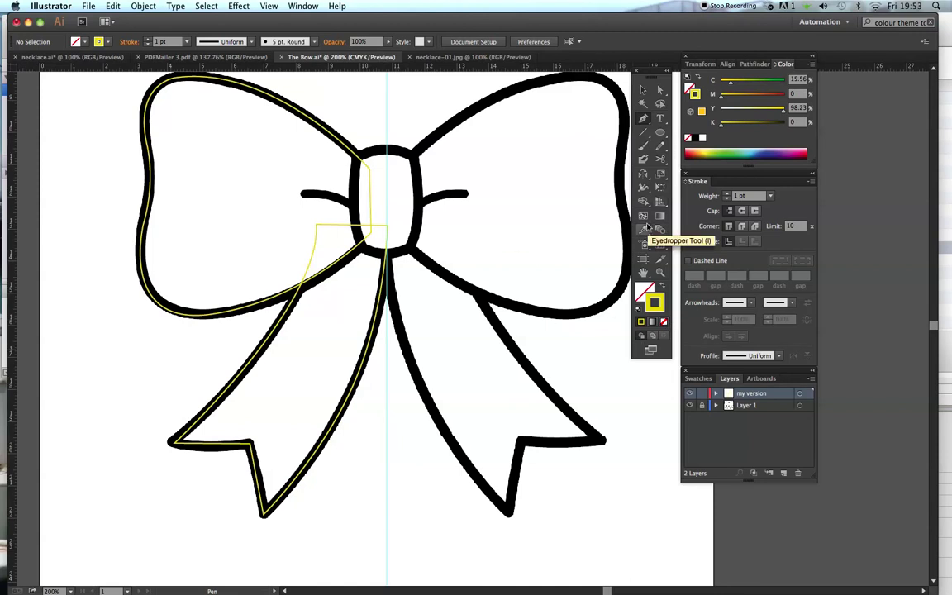
click(659, 271)
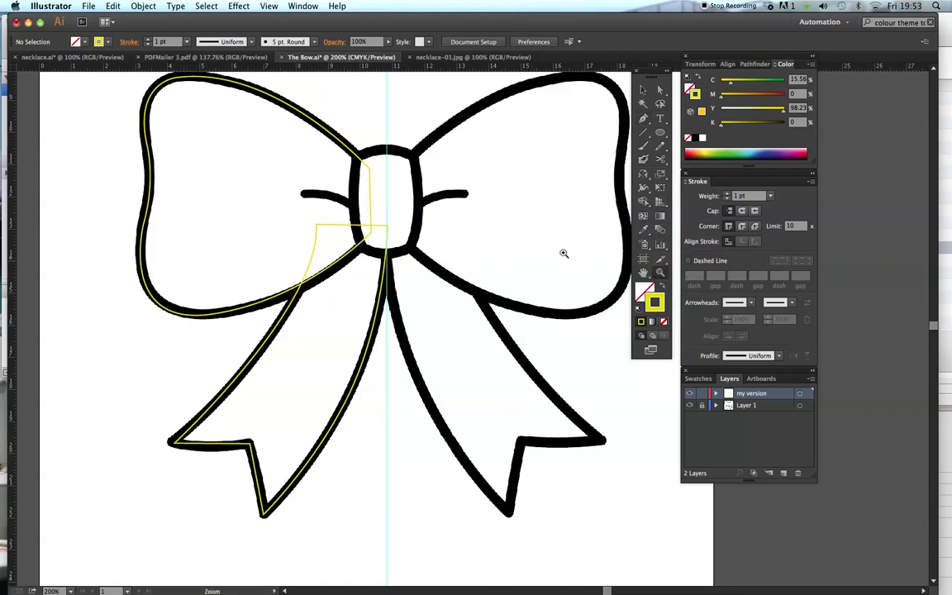
click(391, 178)
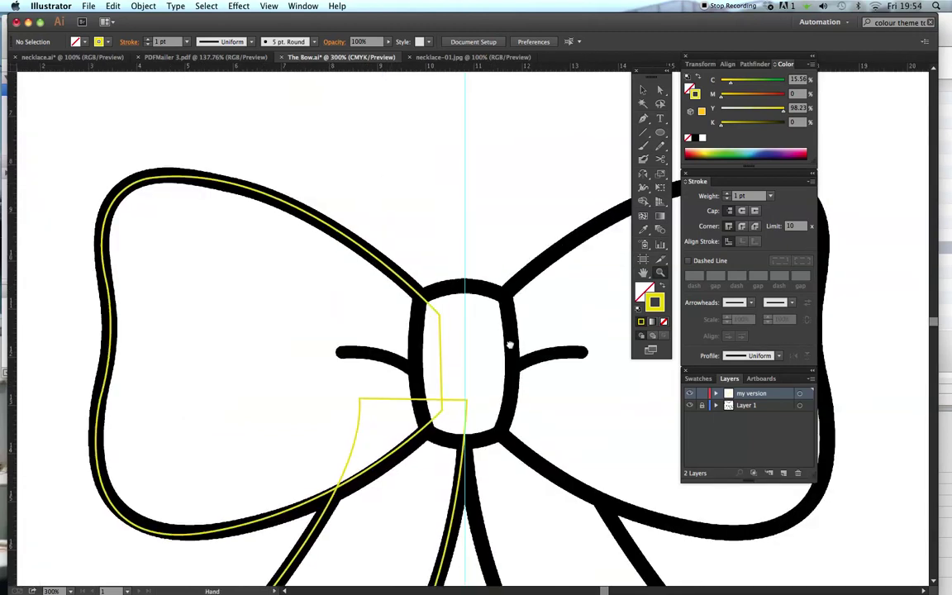
drag(510, 345, 485, 312)
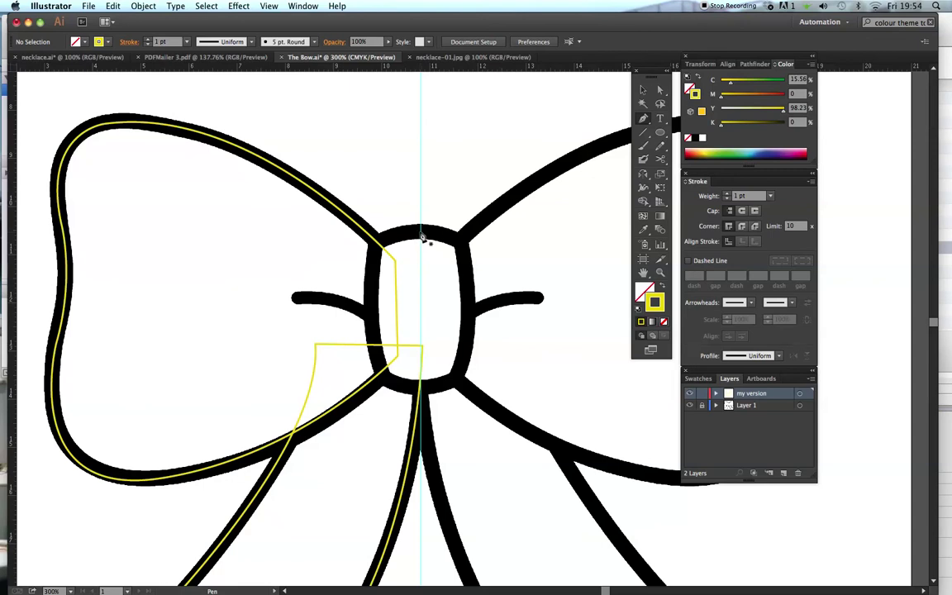
- Draw a curved path from the knot's top down its left side to the bottom, undoing one misplaced point
click(420, 231)
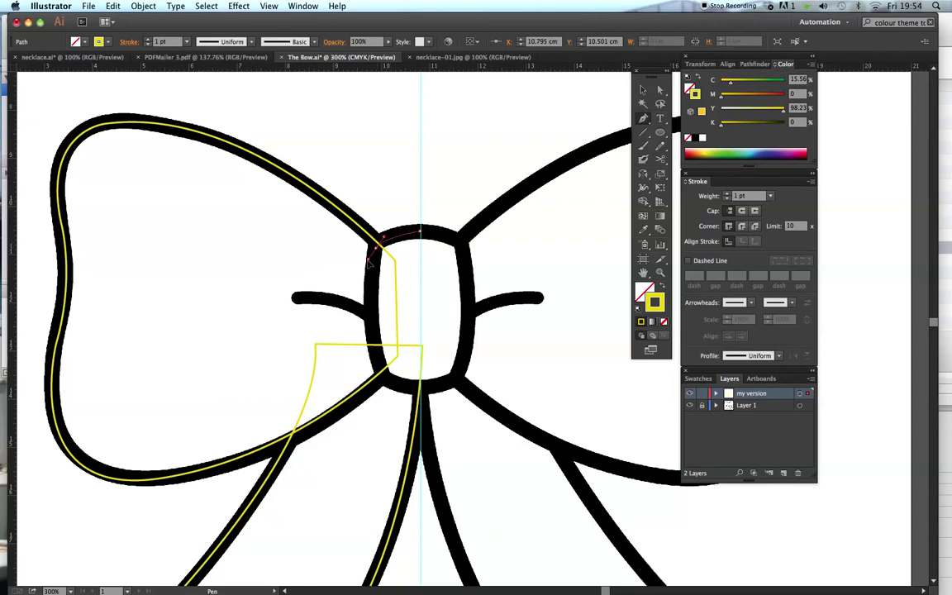
drag(375, 247, 378, 257)
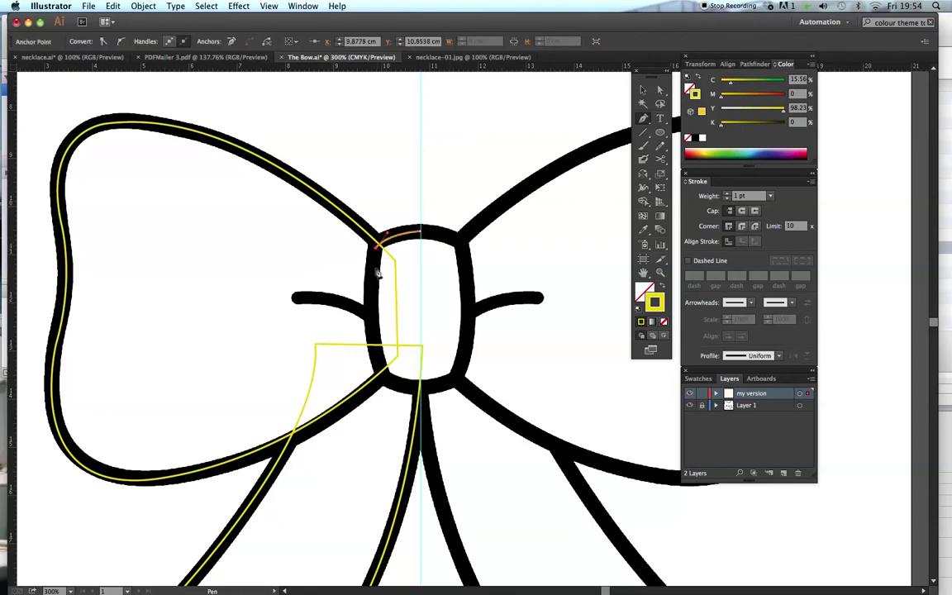
click(384, 376)
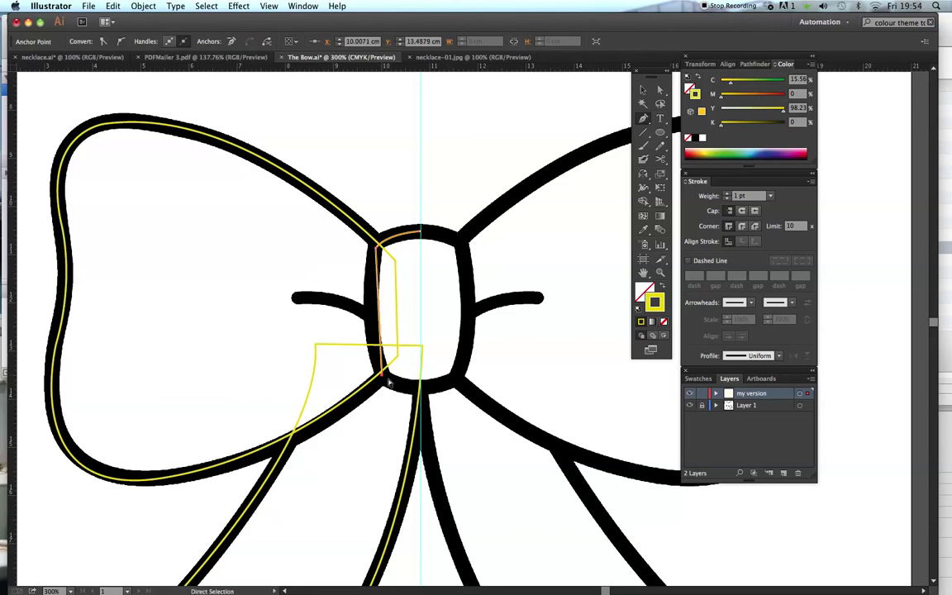
key(ctrl+z)
drag(383, 373, 400, 397)
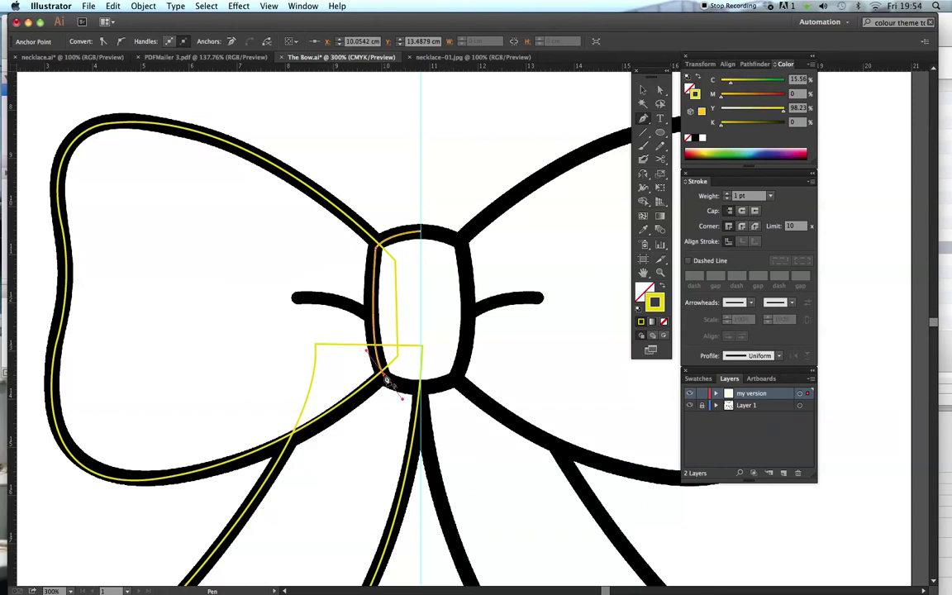
click(385, 377)
drag(423, 387, 439, 392)
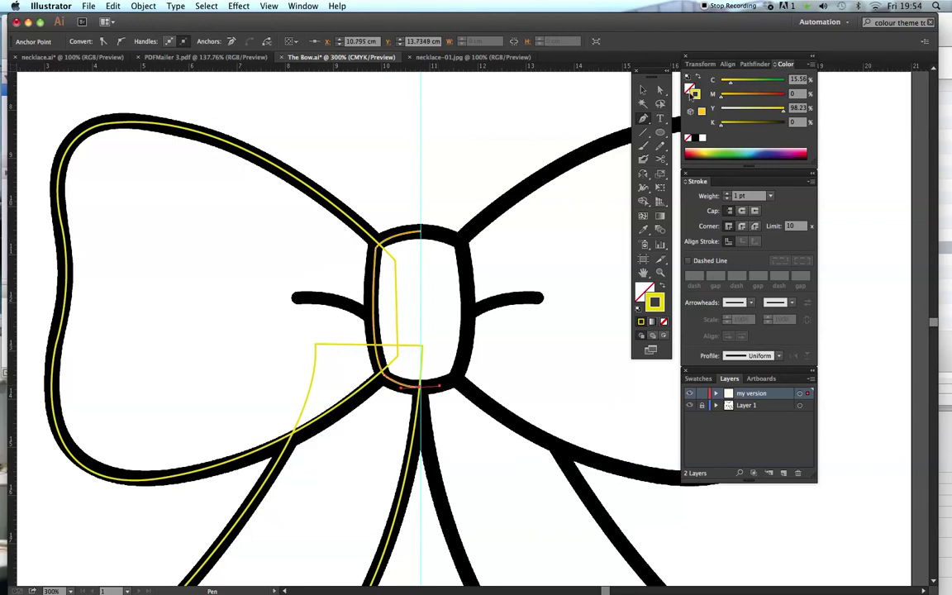
- Inspect the knot path's top and bottom segments with the Direct Selection tool
click(659, 89)
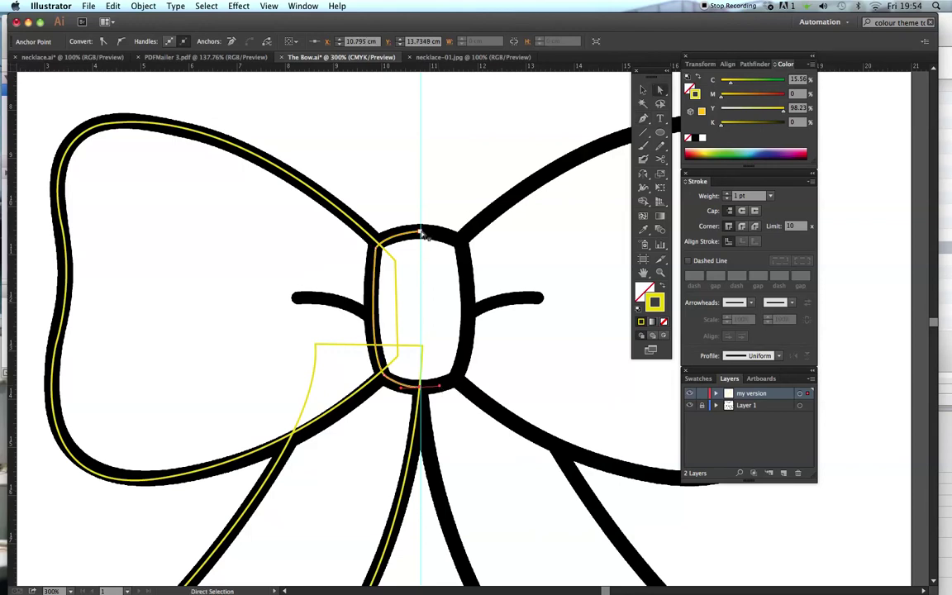
click(422, 234)
click(465, 304)
click(418, 390)
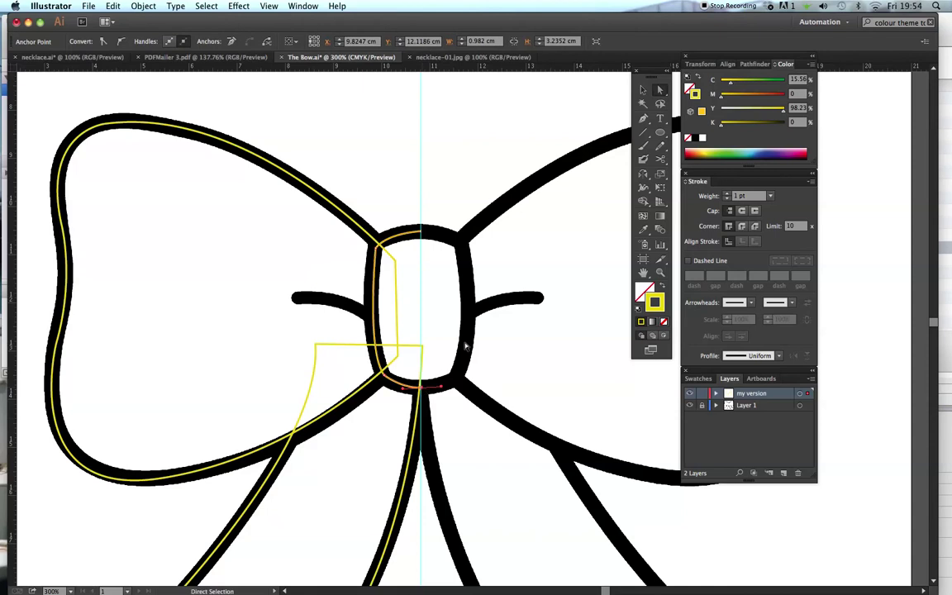
click(492, 179)
key(p)
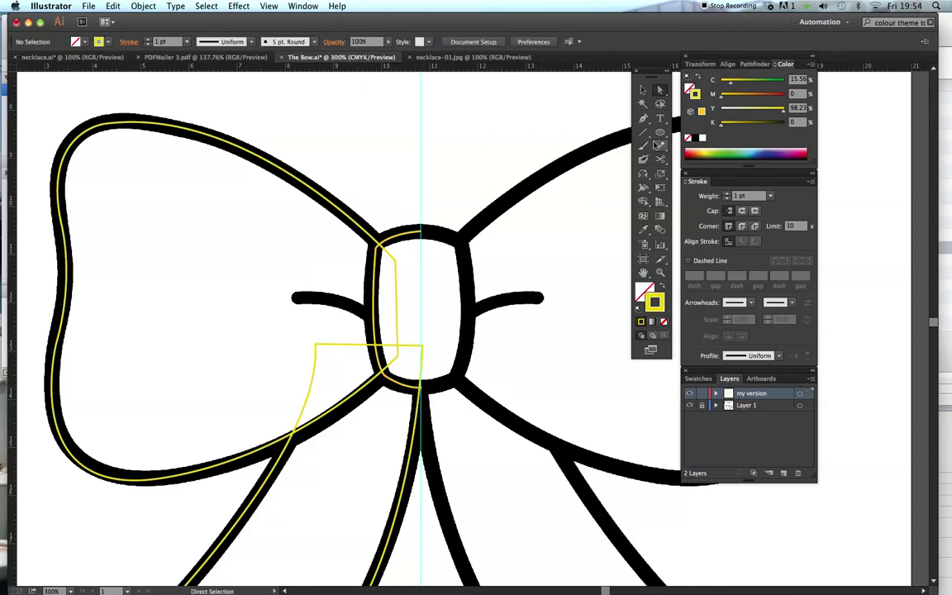
- Trace the left pleat crease with a curved path from its outer tip to the knot
click(294, 298)
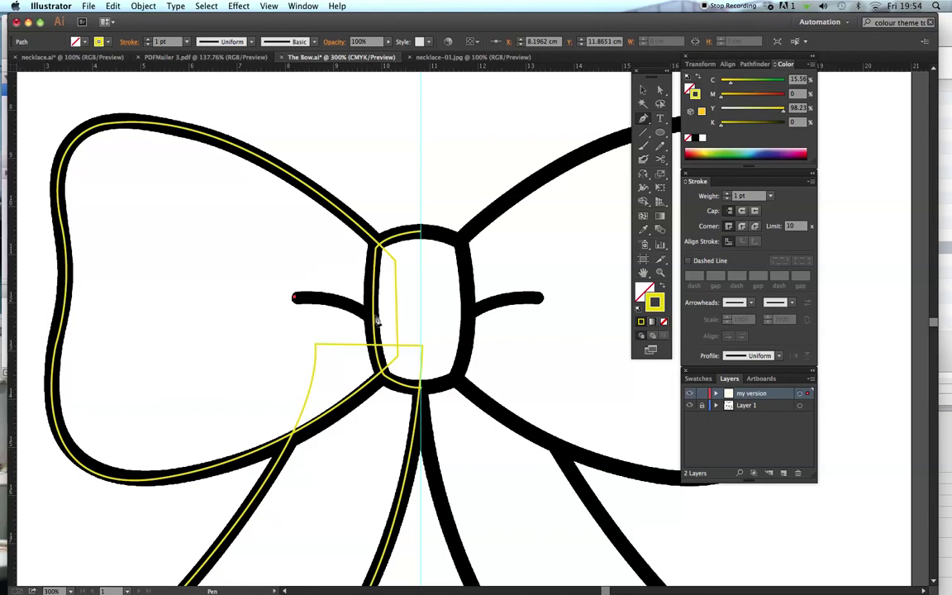
drag(374, 319, 396, 340)
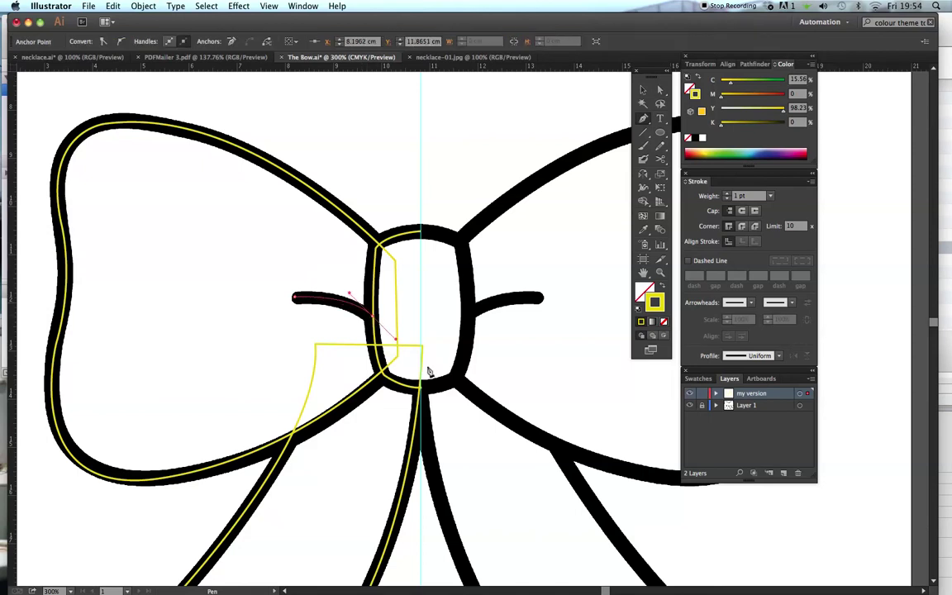
- Finish the pleat path and zoom out to 150% to centre the whole bow
key(v)
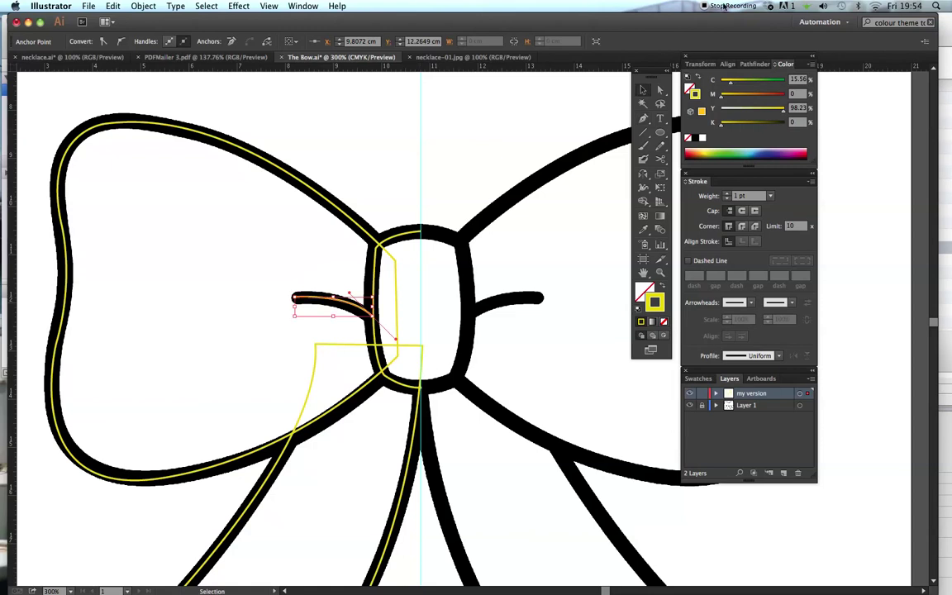
key(super+minus)
key(super+minus)
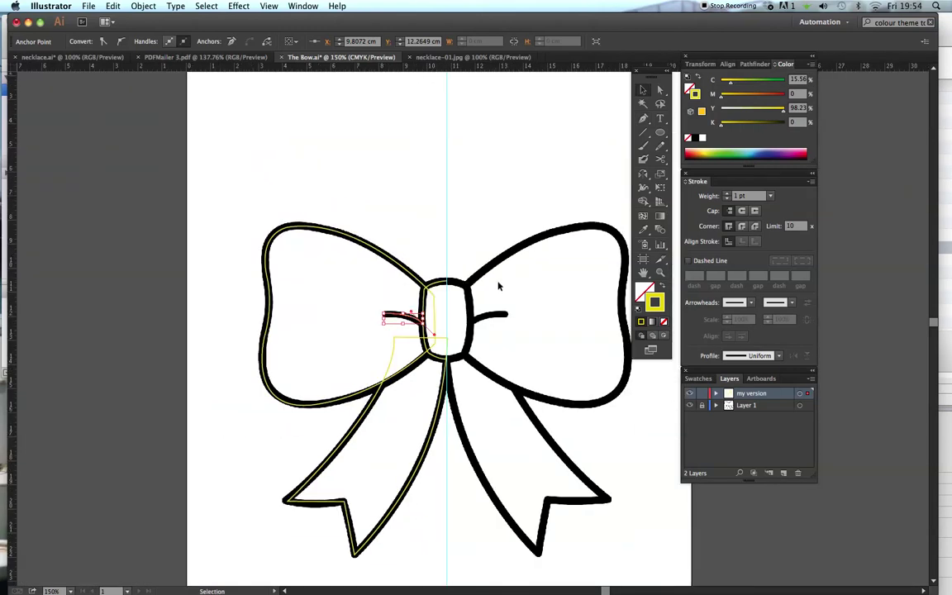
scroll(461, 365, down, 3)
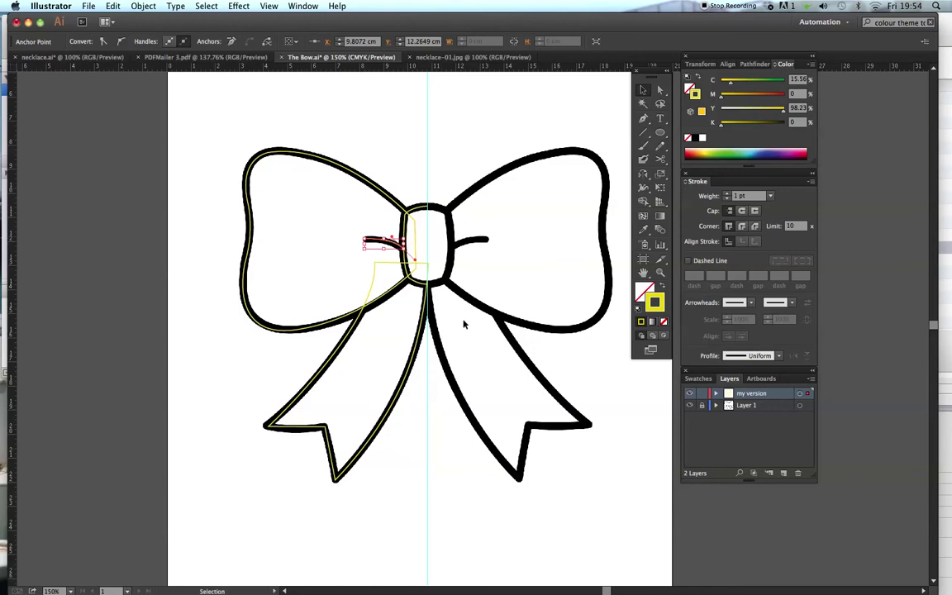